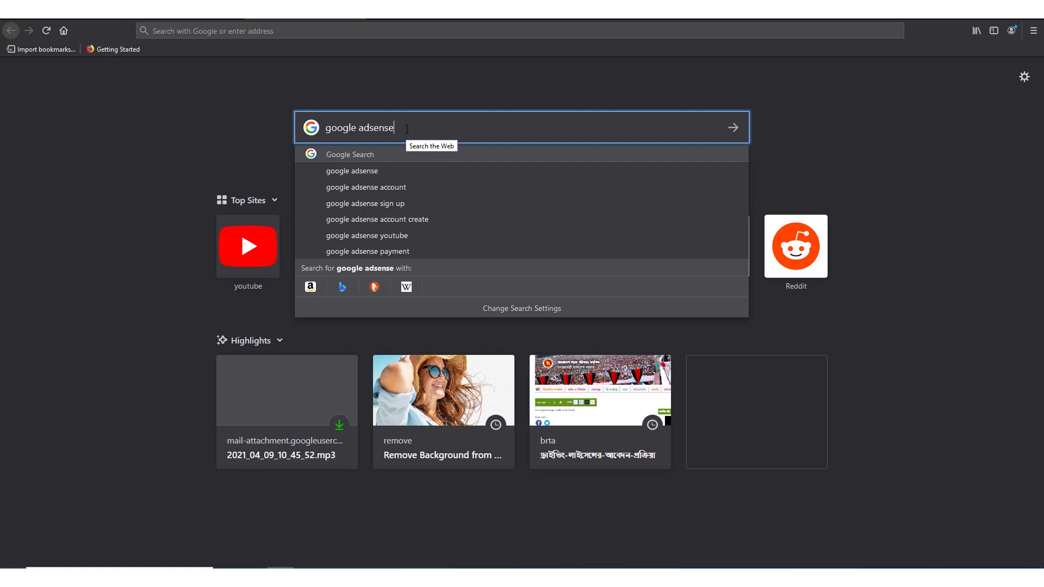
- Search the web for google adsense, open the AdSense account and go to its tax info management page
key(Return)
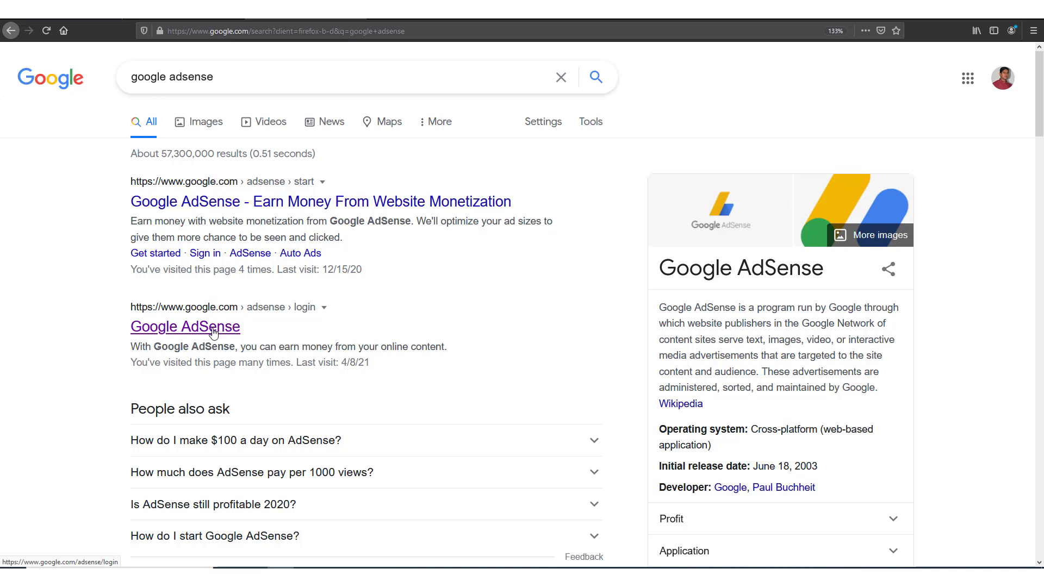
click(213, 332)
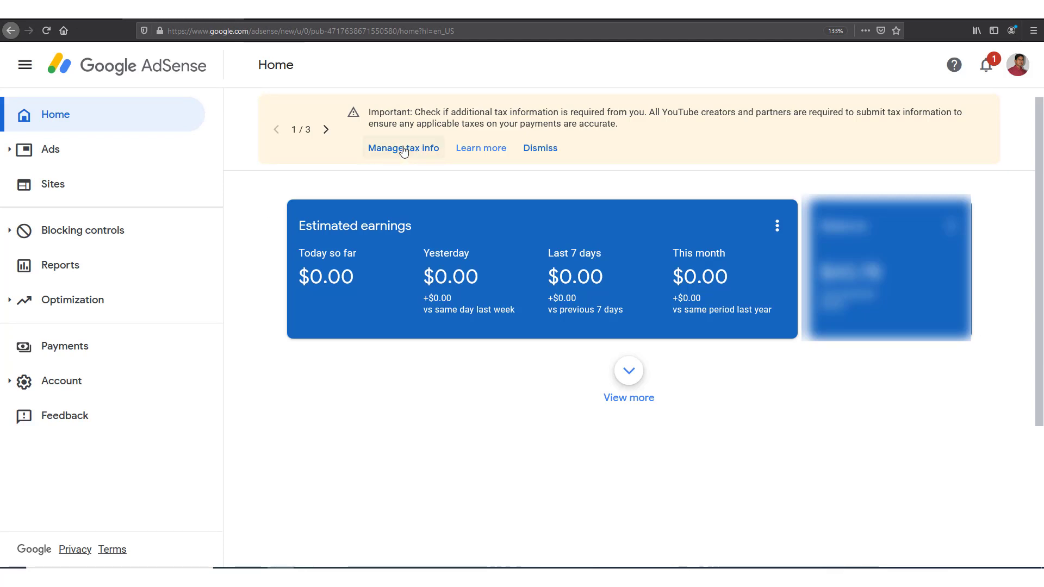
click(403, 149)
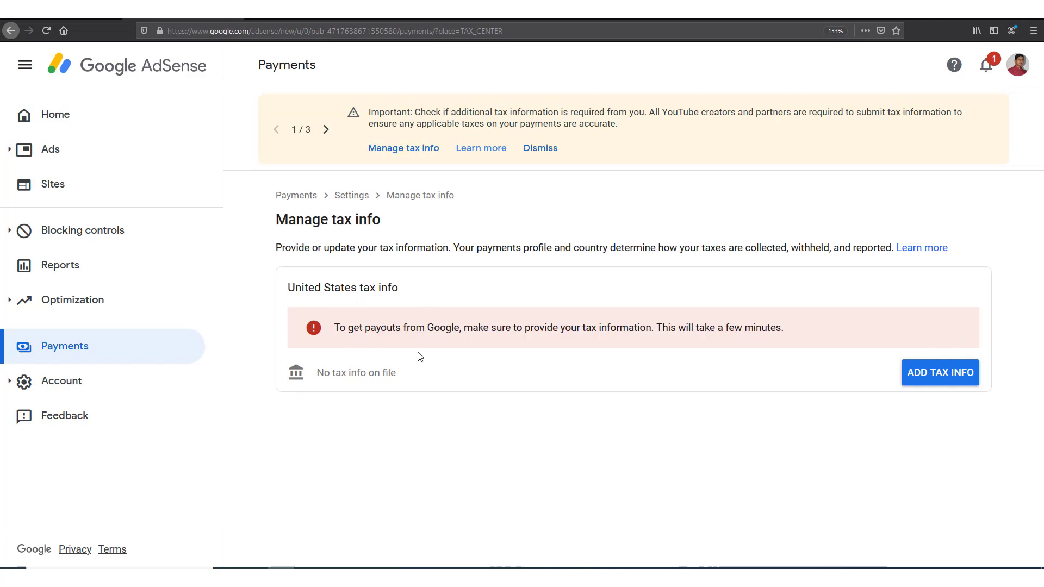
- Start adding United States tax info and verify the account by entering the Google account password
click(942, 373)
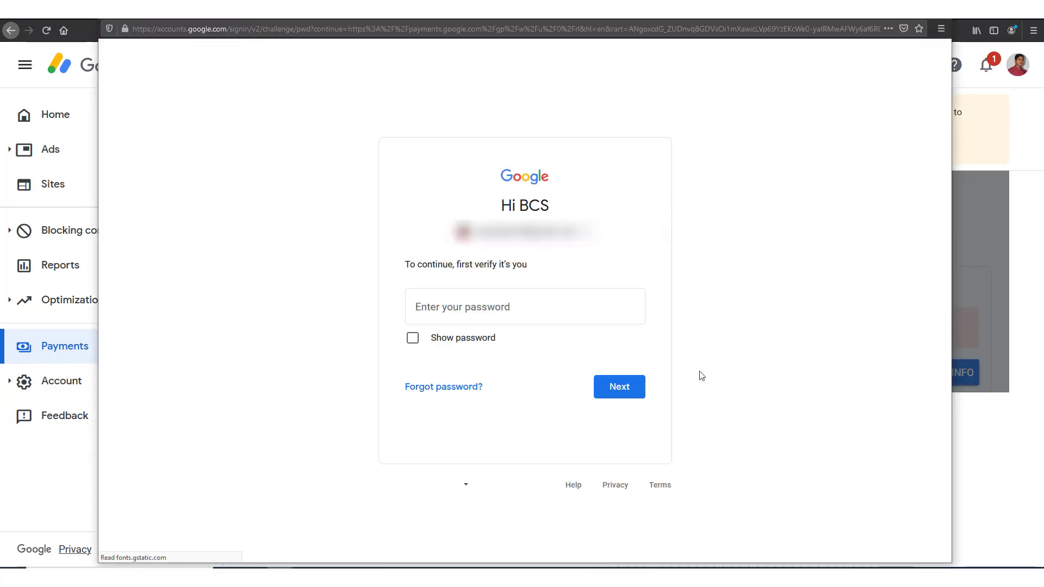
click(532, 312)
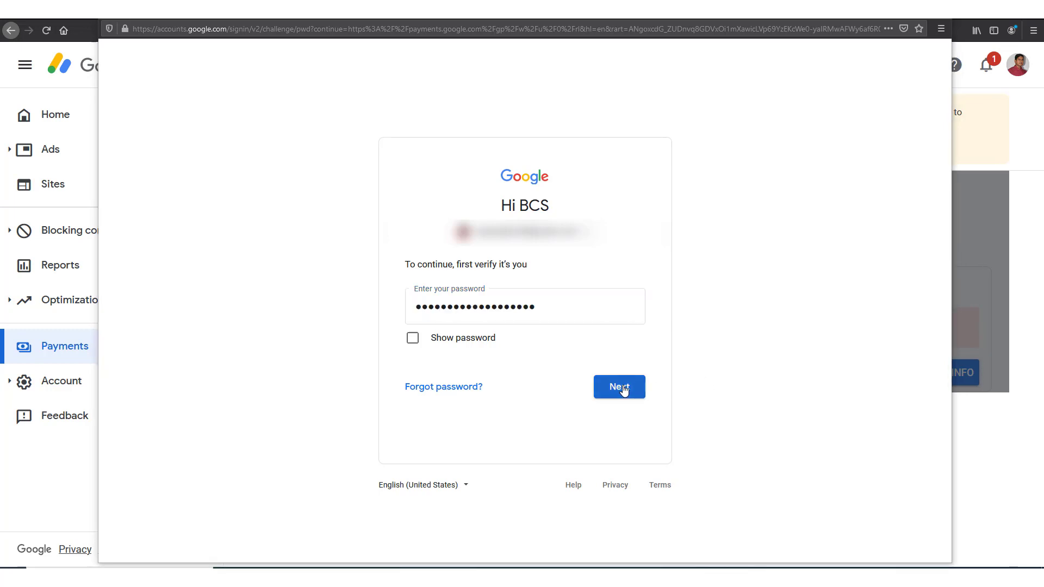
click(623, 389)
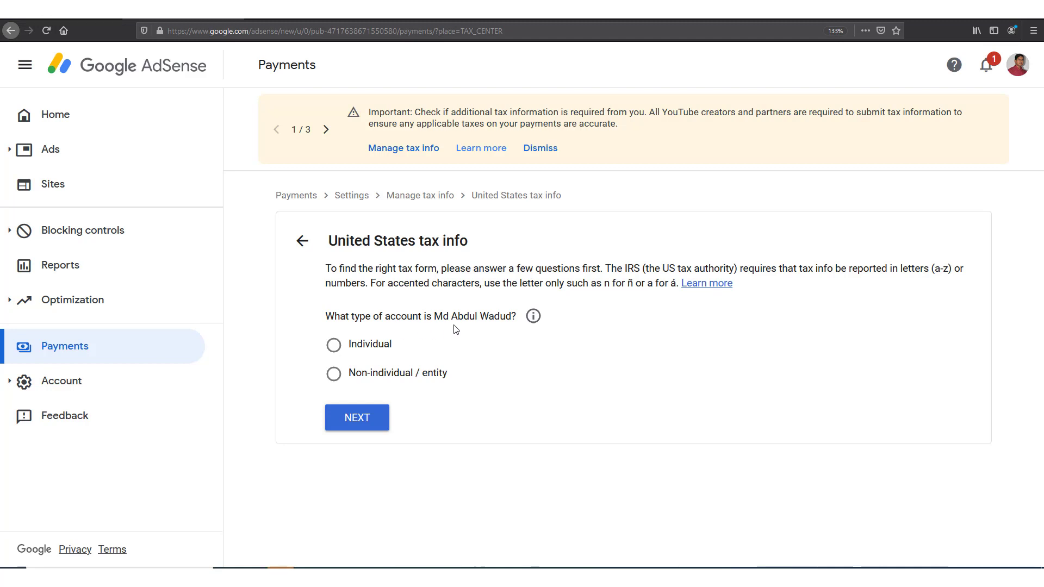
- Declare an Individual account that is not a US citizen or resident, and proceed with the W-8BEN form
click(333, 349)
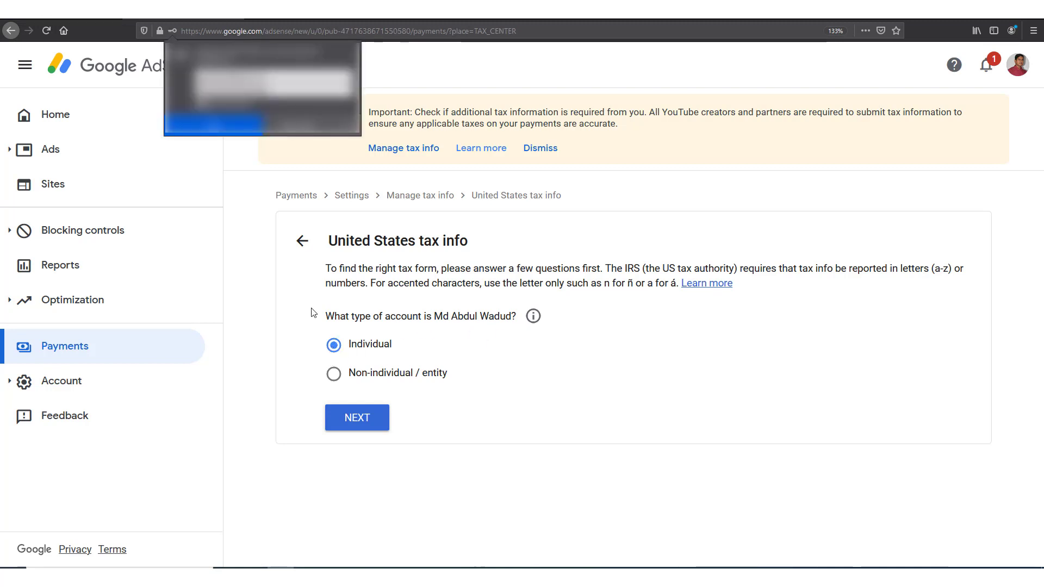
click(307, 126)
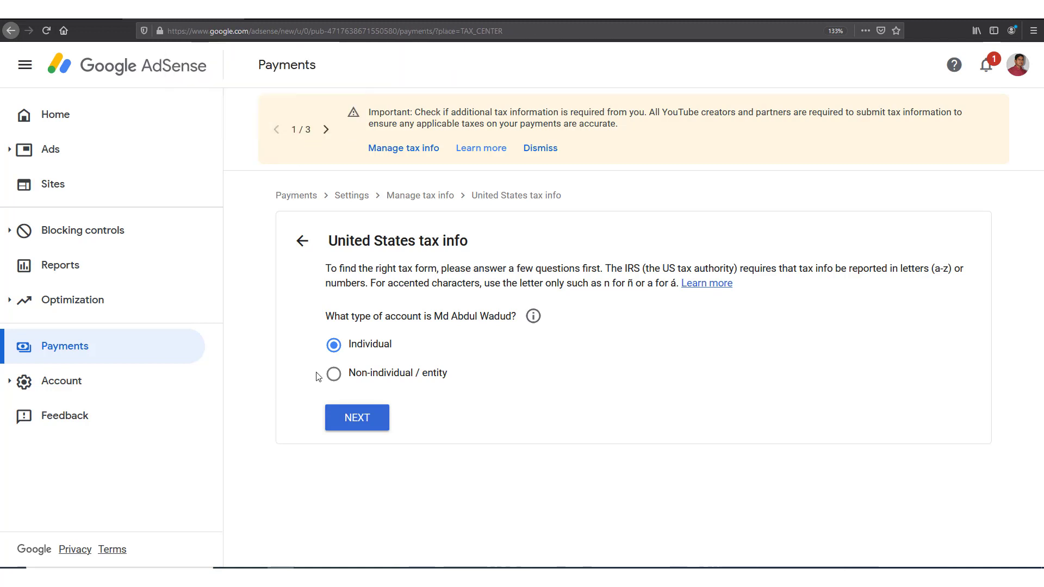
click(367, 426)
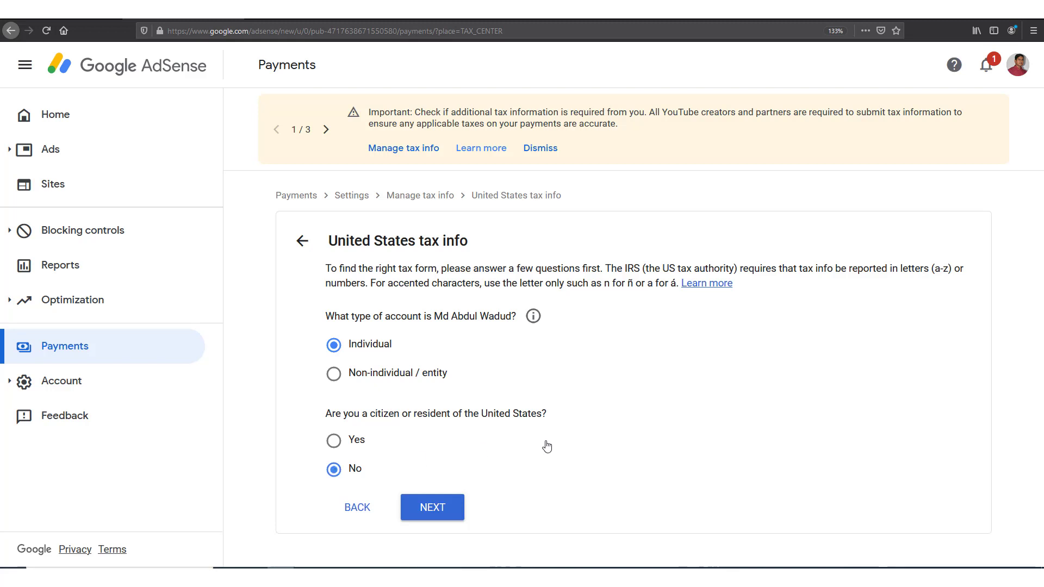
scroll(554, 437, down, 1)
scroll(554, 436, down, 1)
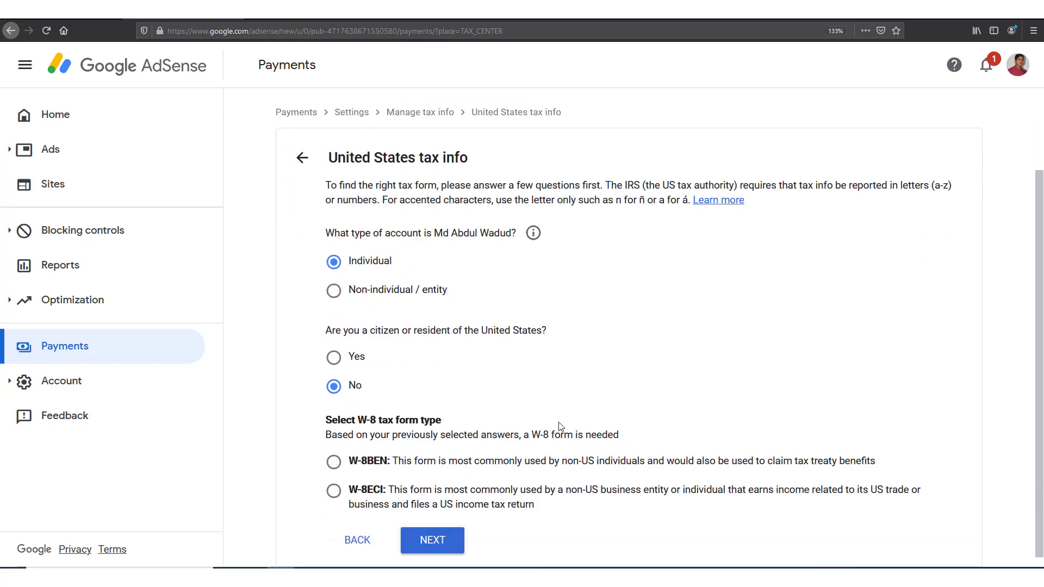
click(333, 463)
click(483, 541)
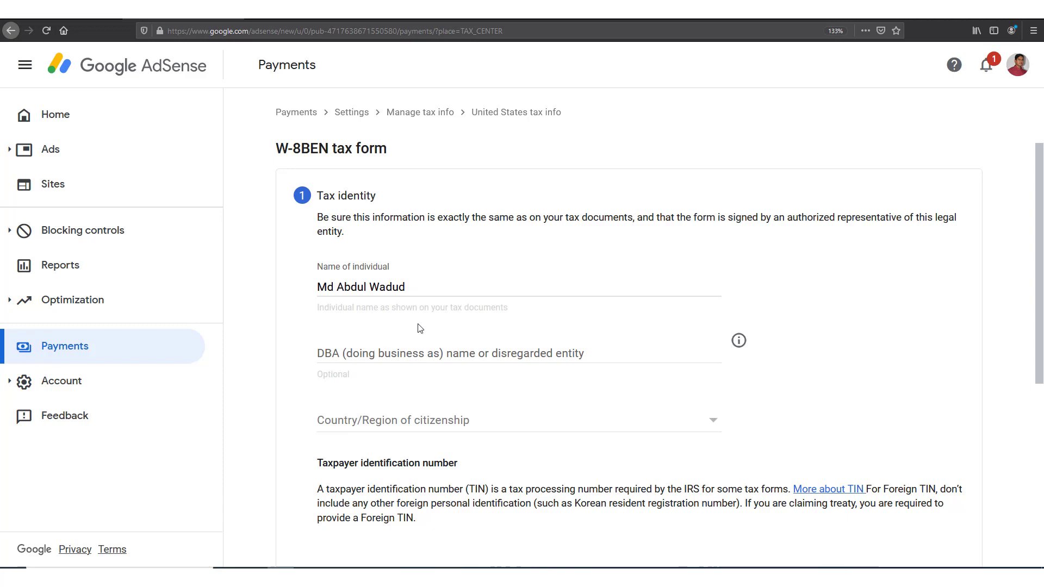
- Complete the tax identity section with Bangladesh as country of citizenship and the foreign TIN, leaving US ITIN or SSN empty
scroll(385, 429, down, 4)
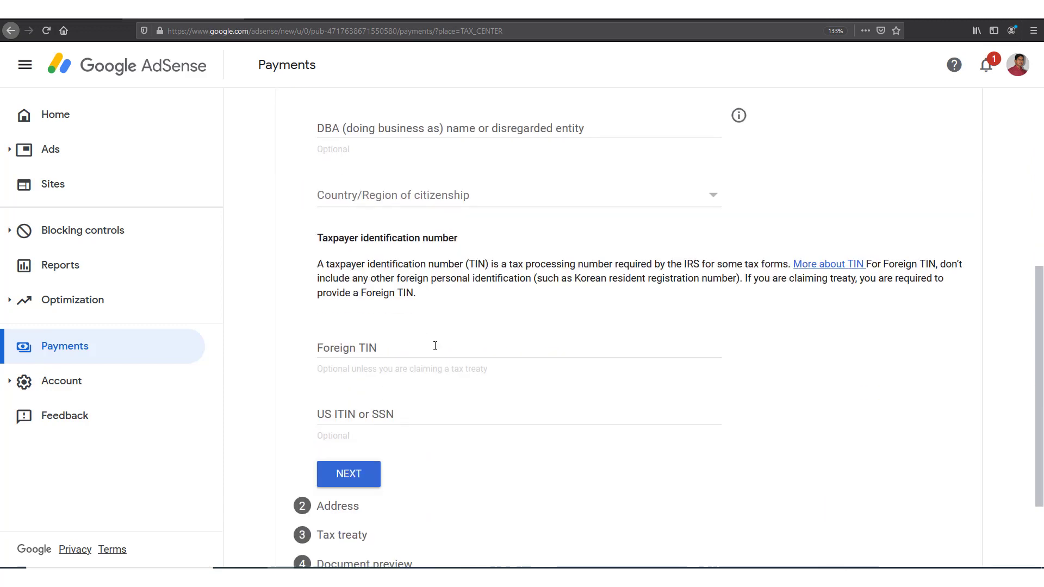
click(548, 203)
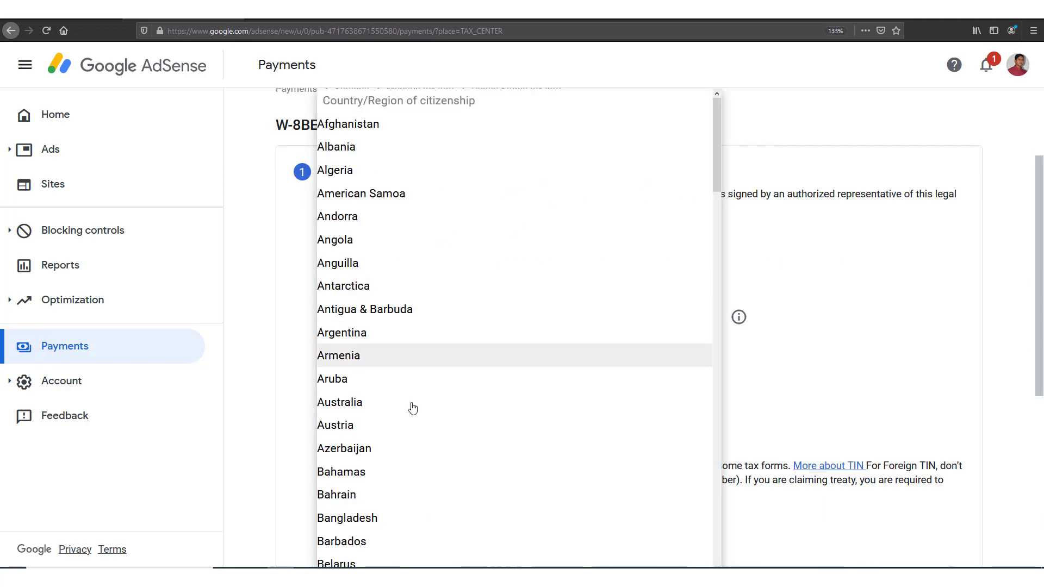
click(380, 521)
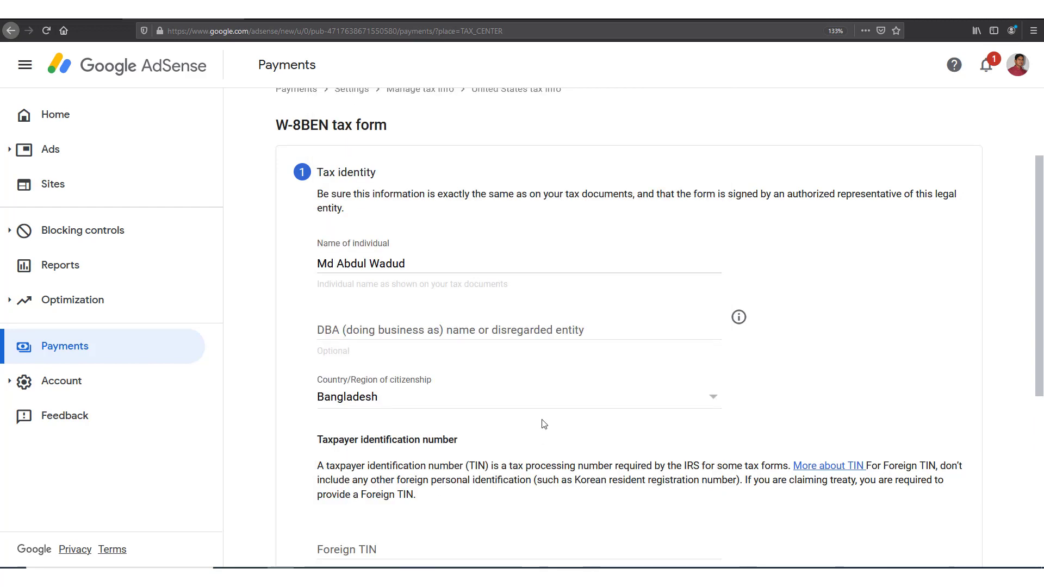
scroll(529, 379, down, 3)
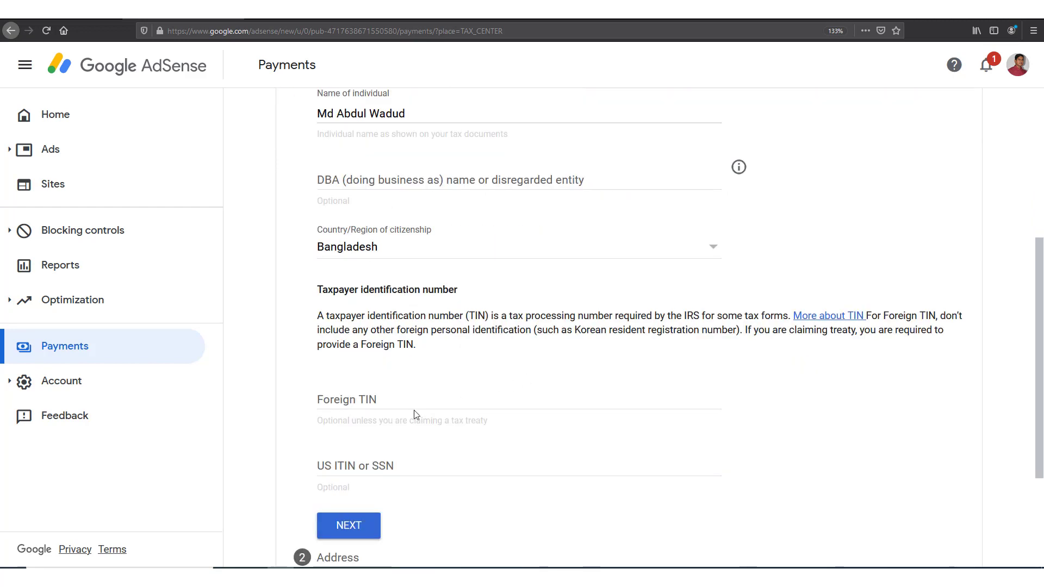
scroll(359, 292, down, 3)
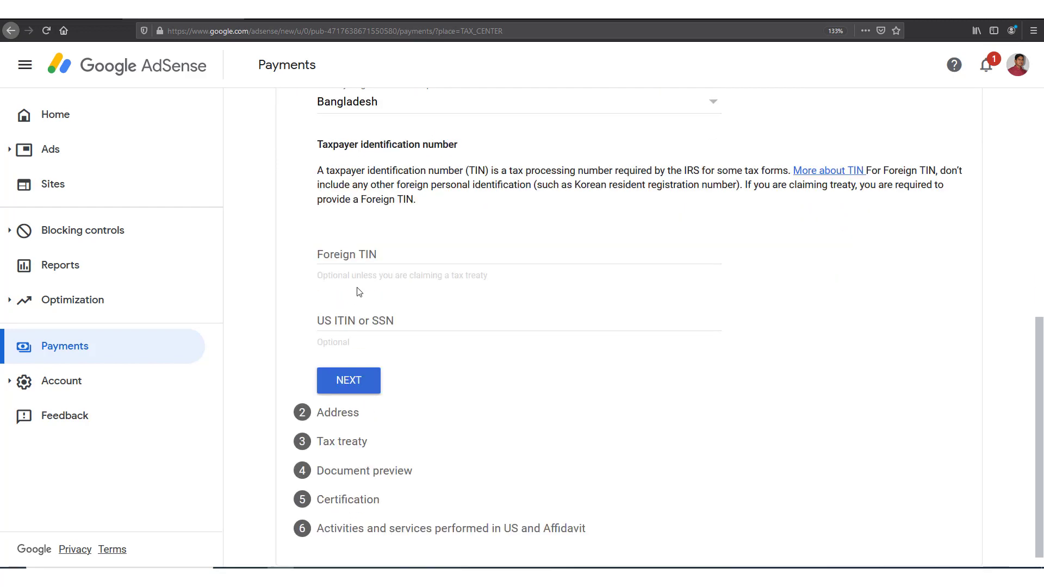
click(389, 255)
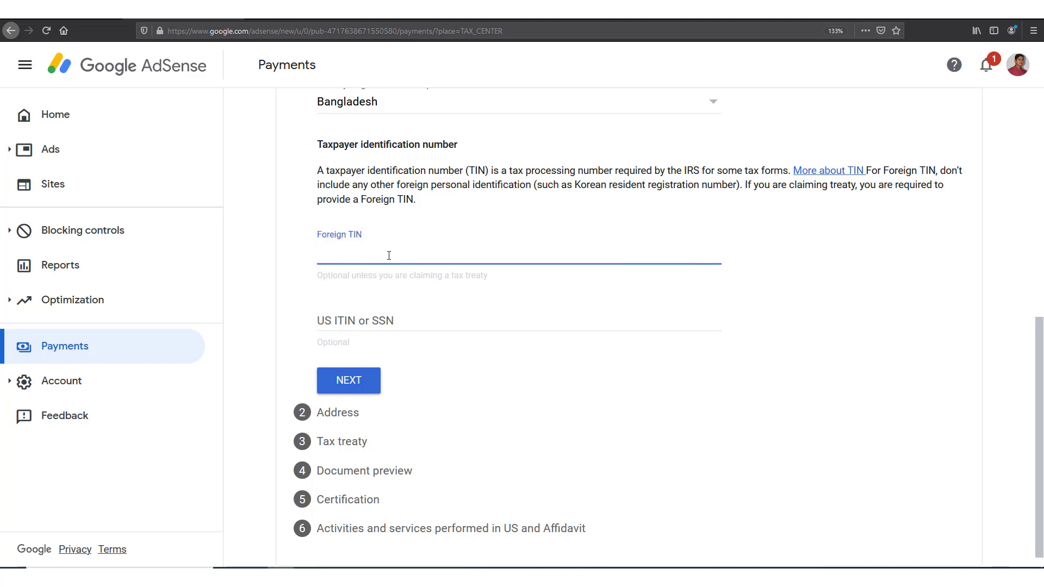
key(ctrl+v)
click(342, 321)
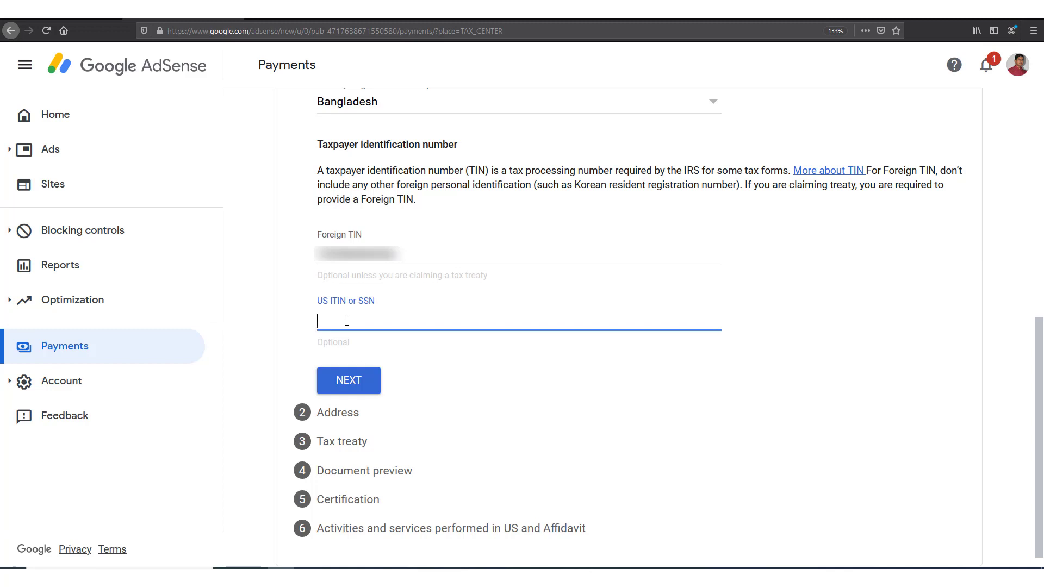
click(356, 381)
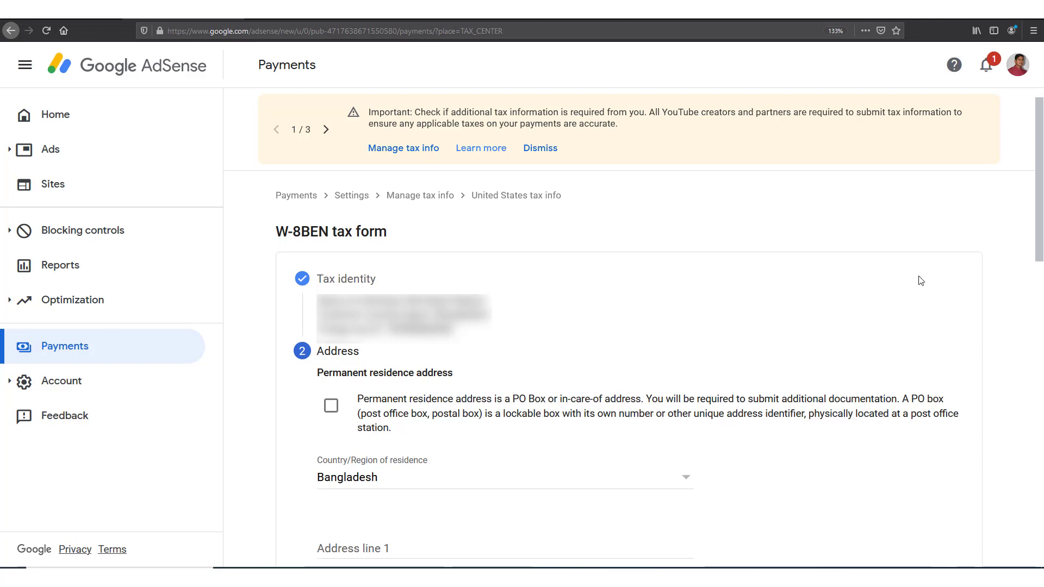
- Complete the address section with the PO Box declaration ticked, the permanent residence address filled in, and the mailing address set as the same
scroll(920, 279, down, 4)
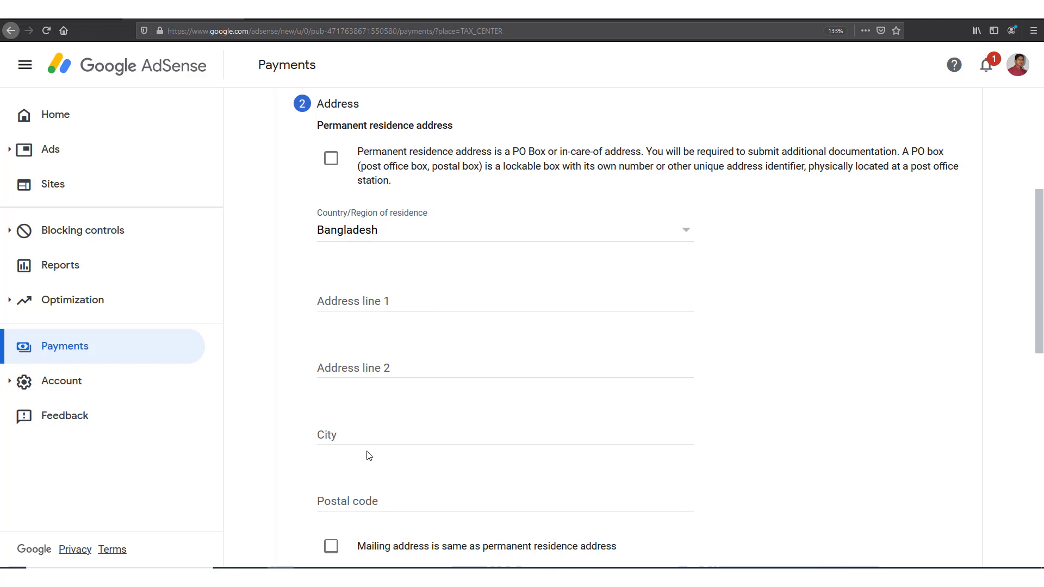
click(331, 161)
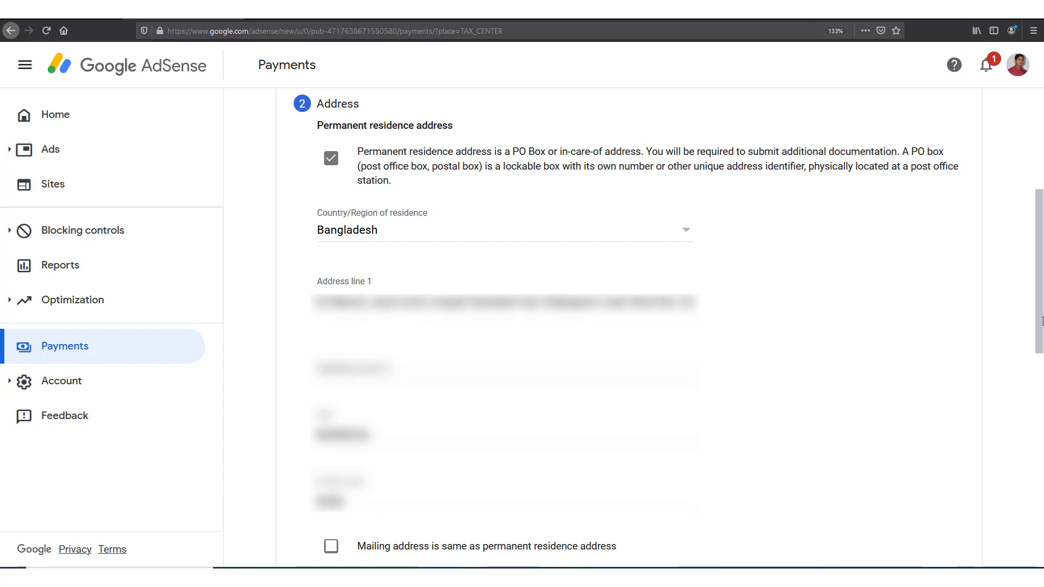
drag(1041, 272, 1040, 431)
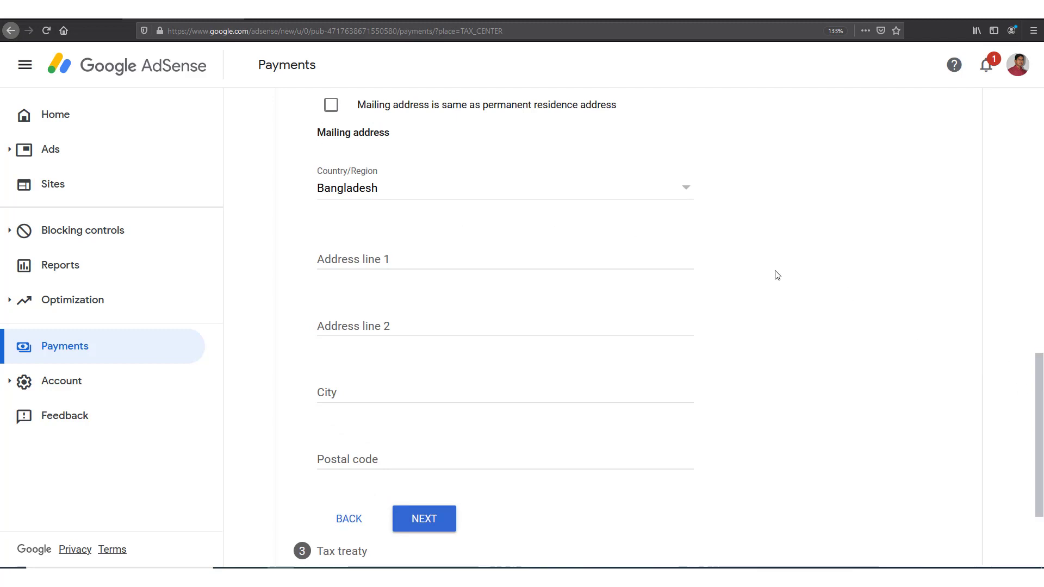
click(331, 106)
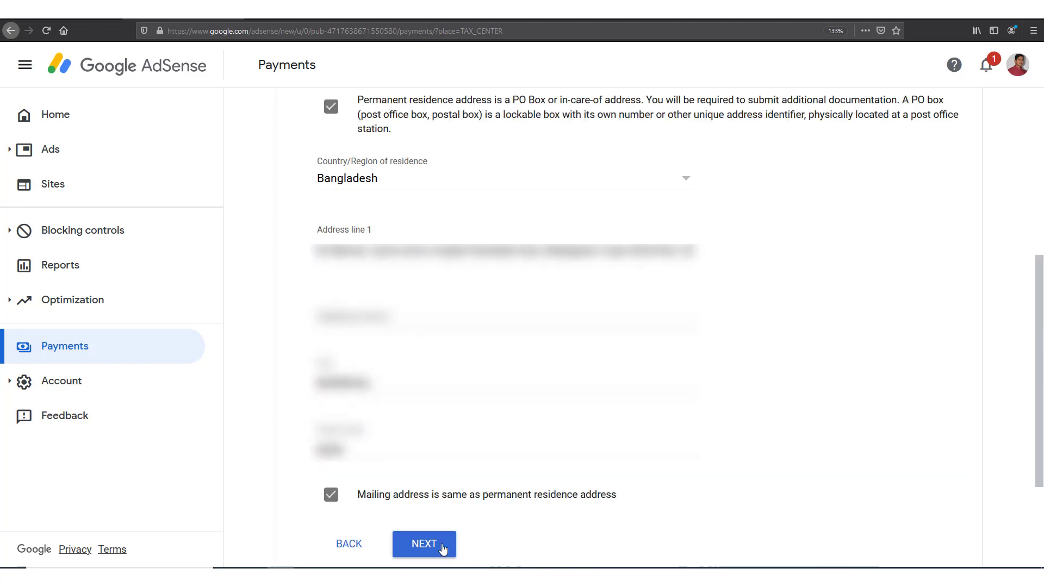
click(443, 549)
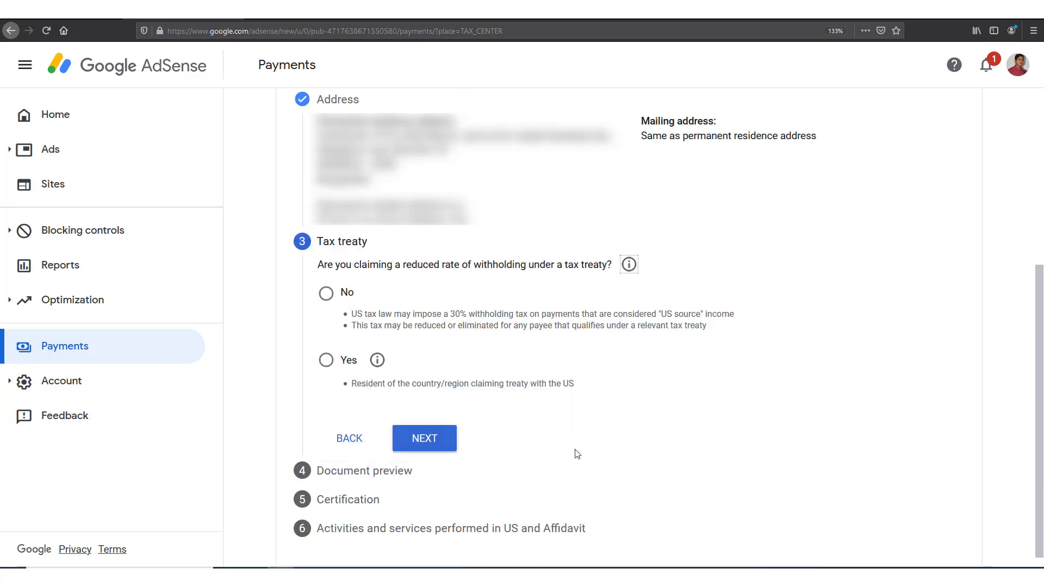
- Claim a reduced withholding rate under a tax treaty as a resident of Bangladesh
click(327, 361)
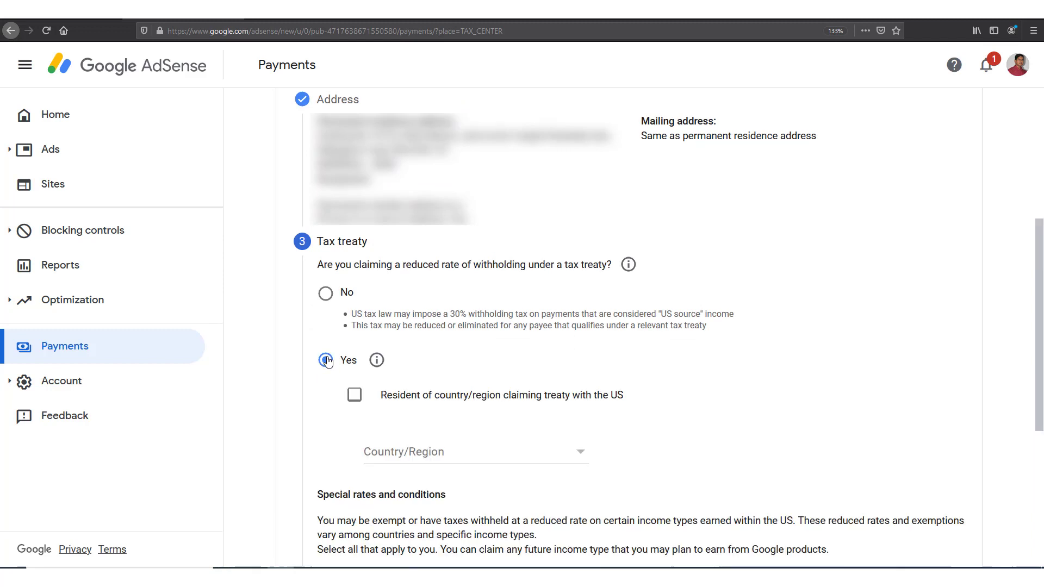
click(359, 398)
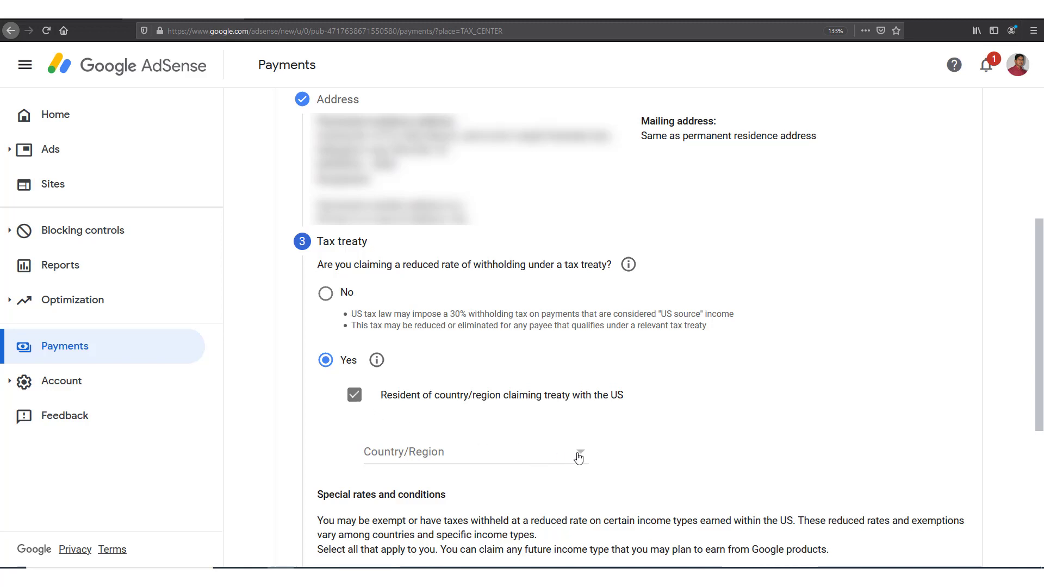
click(578, 457)
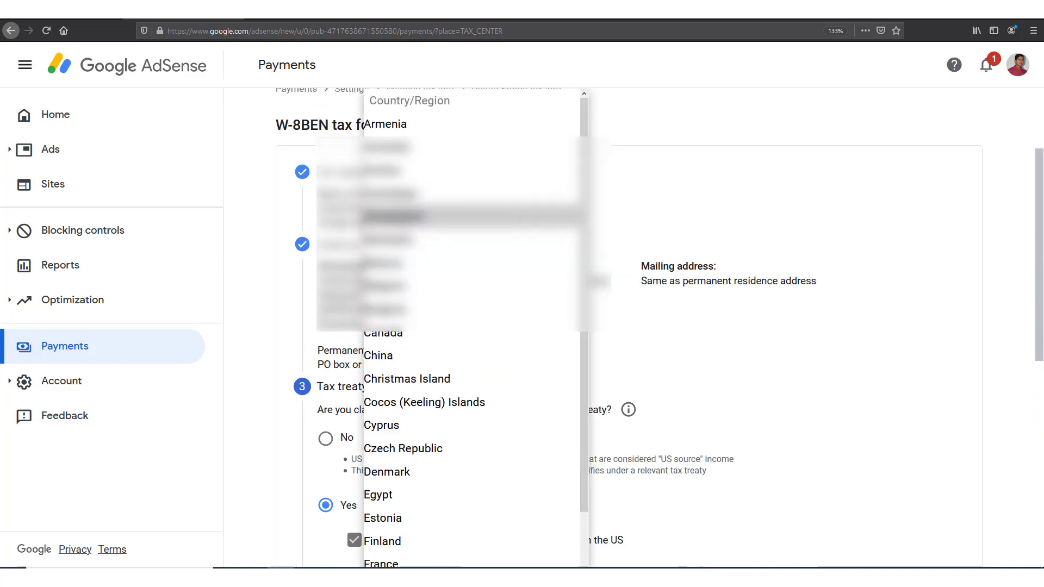
click(394, 216)
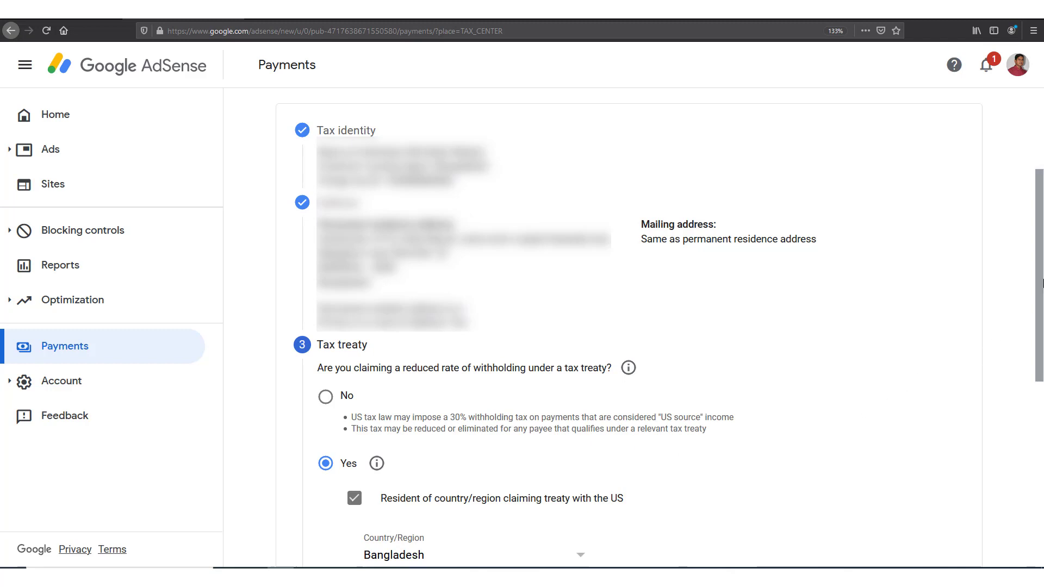
- Claim Services (such as AdSense) under Article 7 and paragraph 1 at 0% (Reduced treaty rate), confirming the treaty terms are met
drag(1039, 284, 1039, 462)
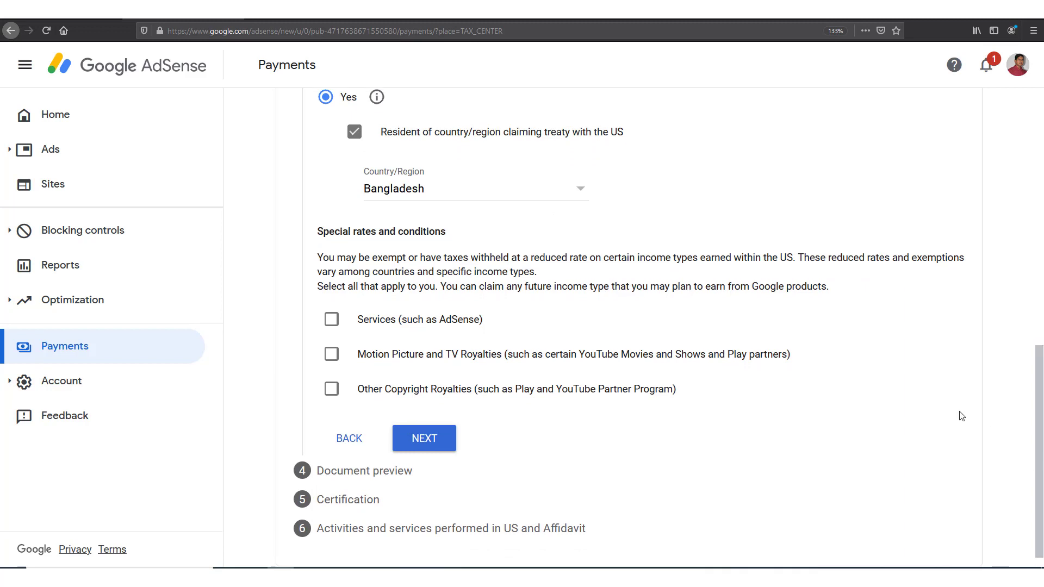
click(331, 319)
click(560, 380)
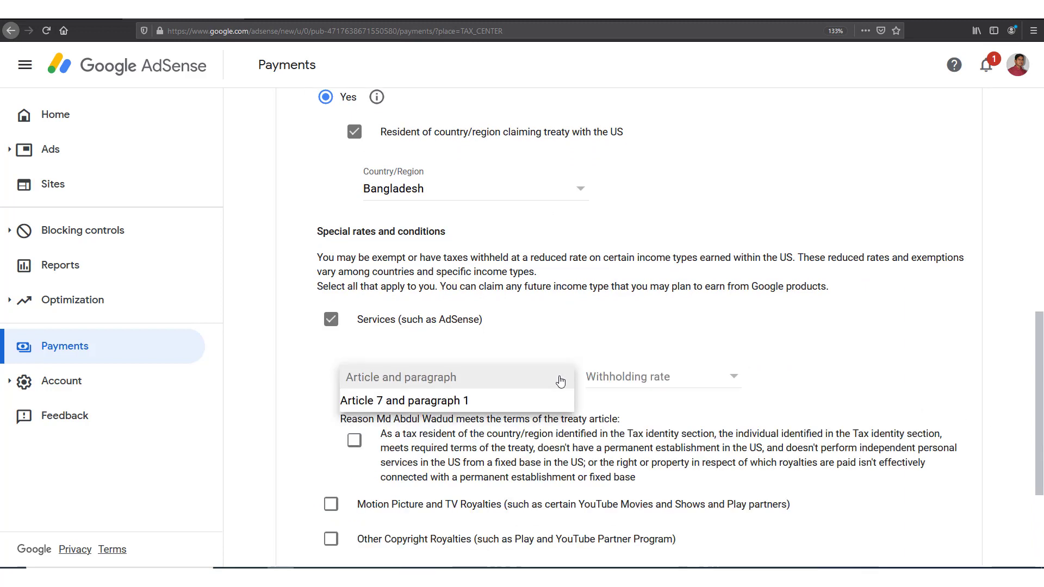
click(459, 401)
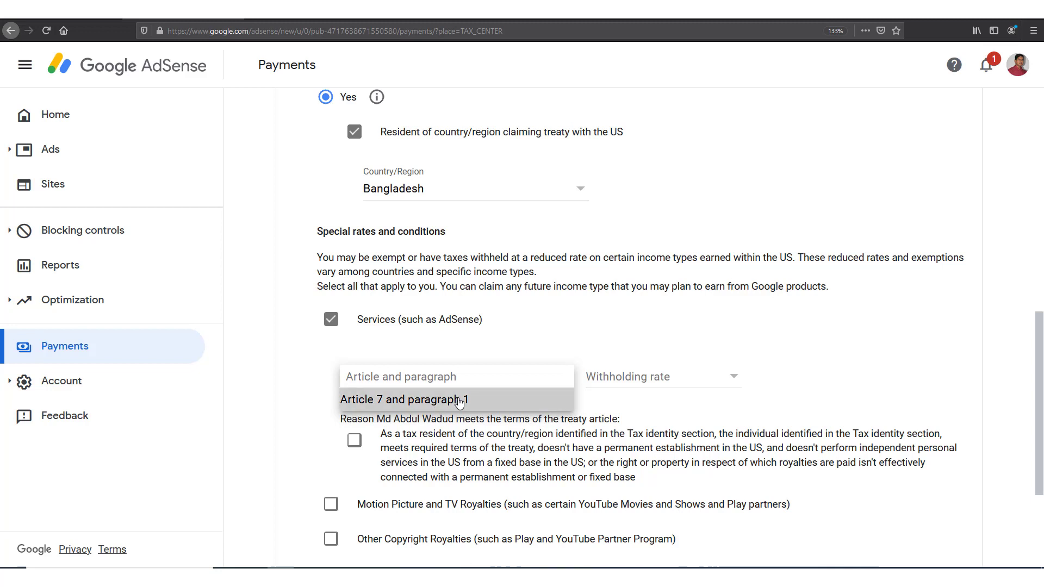
click(625, 378)
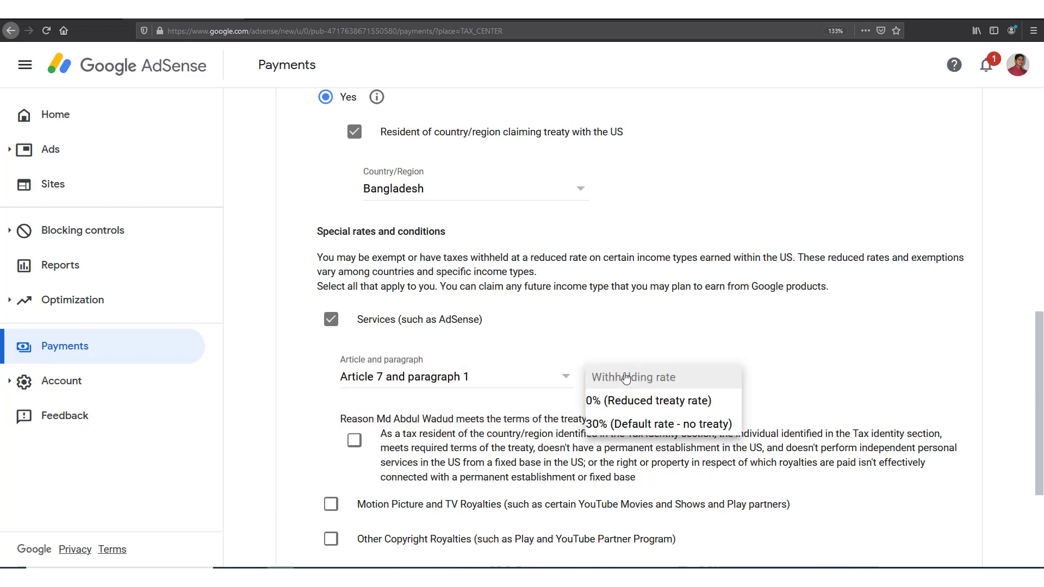
click(620, 401)
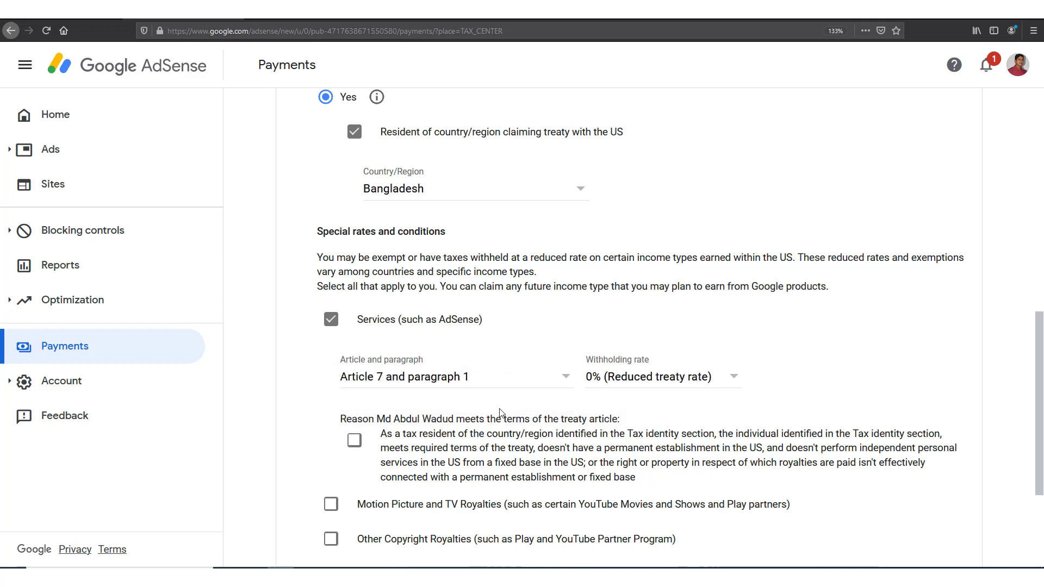
click(352, 440)
- Claim Motion Picture and TV Royalties under Article 12 and paragraph 2 at 10% (Reduced treaty rate), confirming the treaty terms are met
scroll(333, 438, down, 2)
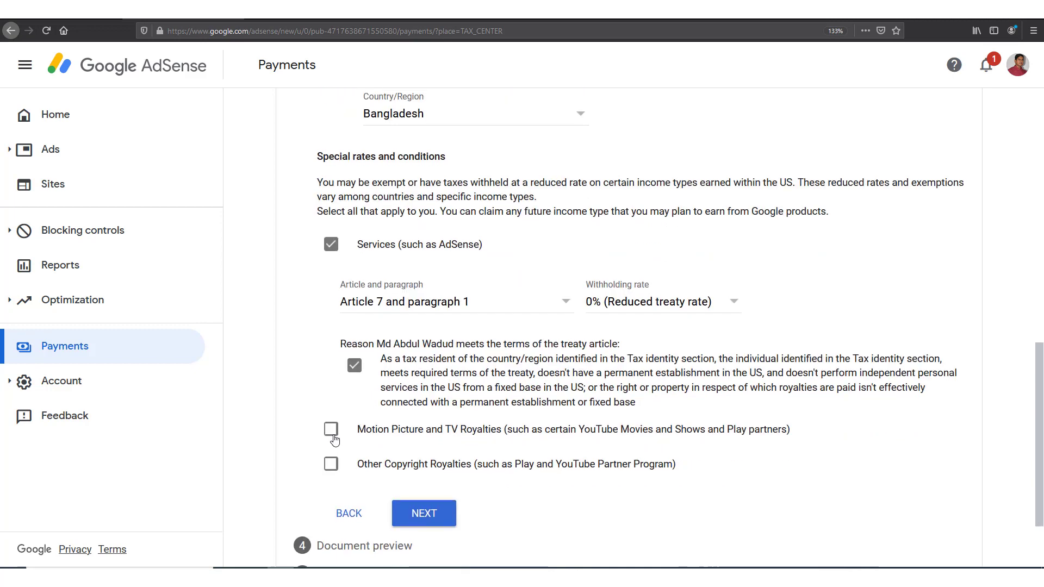
click(333, 435)
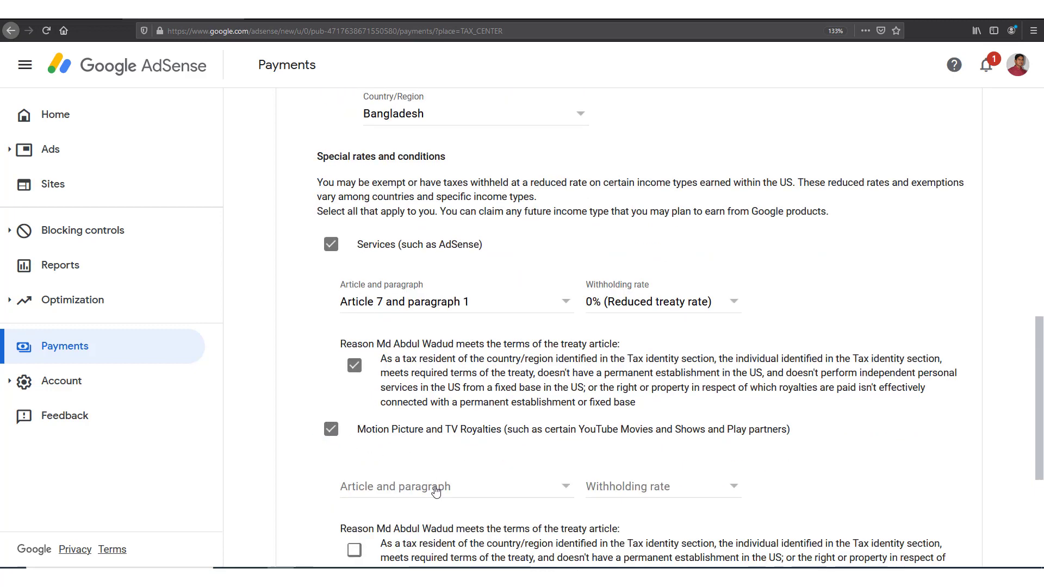
click(435, 491)
click(427, 509)
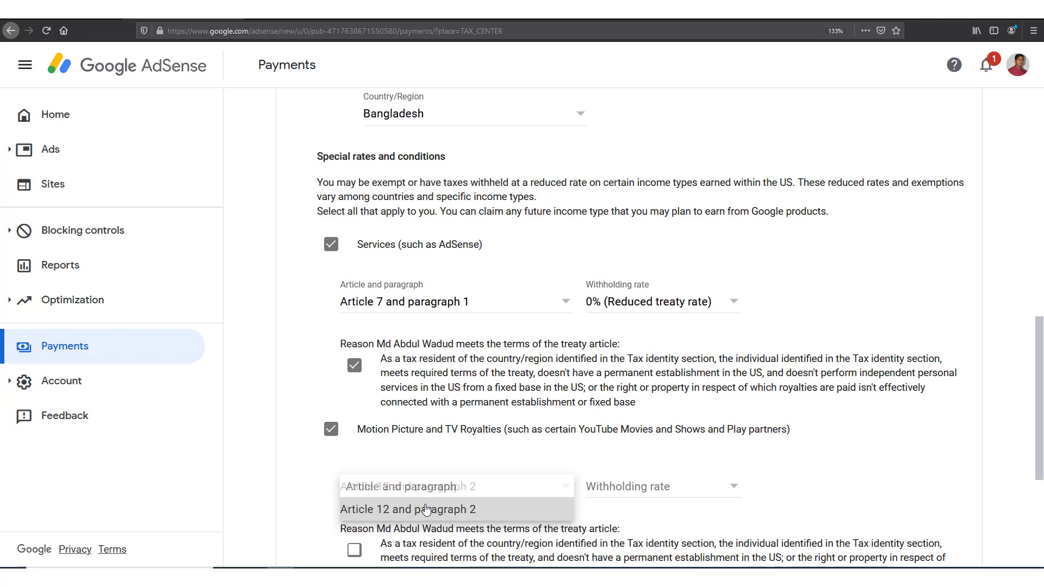
click(642, 492)
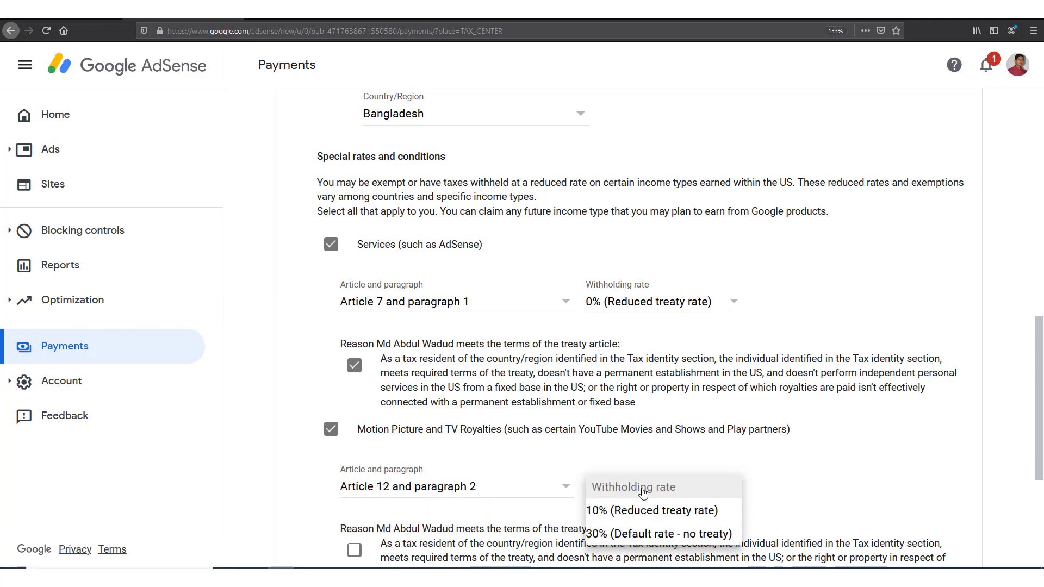
click(623, 515)
scroll(761, 443, down, 3)
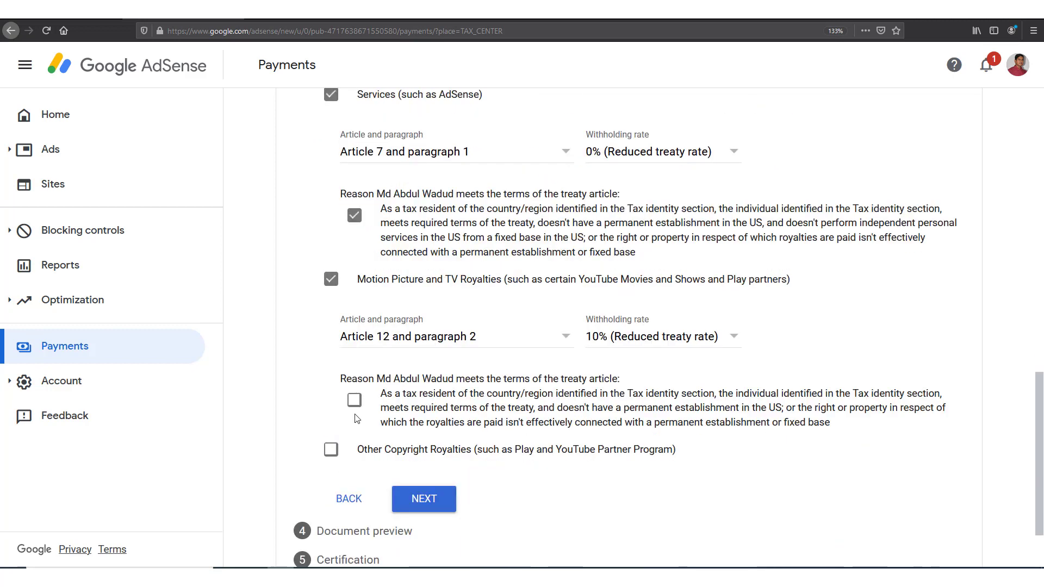
click(353, 402)
- Claim Other Copyright Royalties under Article 12 and paragraph 2 at 10% (Reduced treaty rate), confirm the treaty terms, and continue to the document preview
click(330, 452)
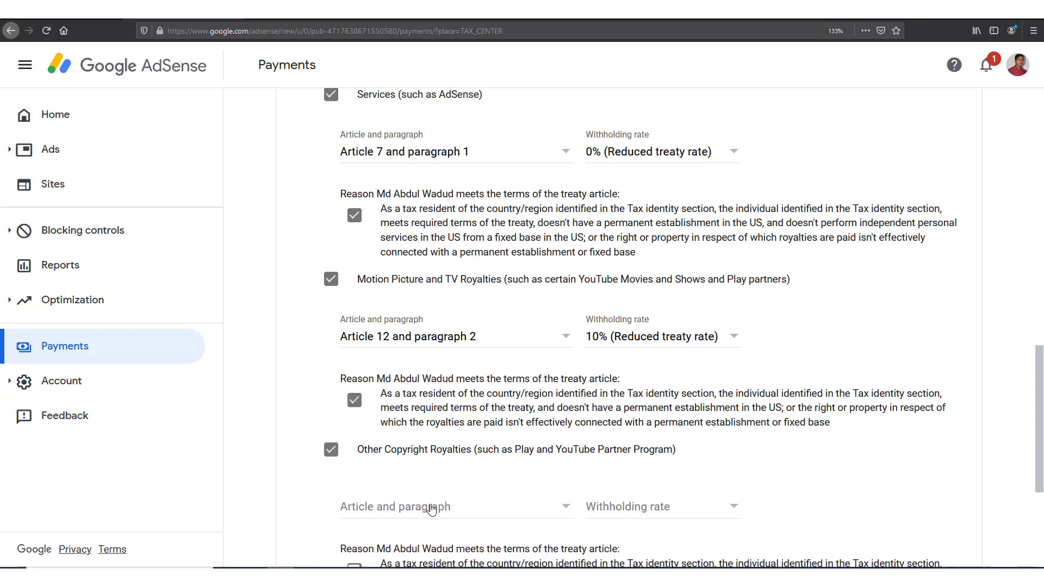
click(431, 509)
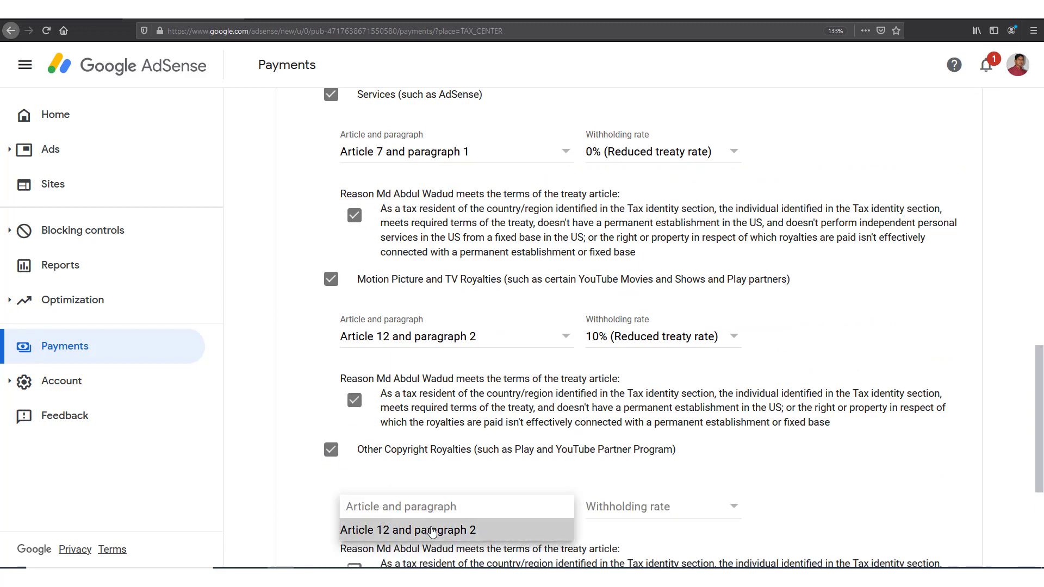
click(430, 531)
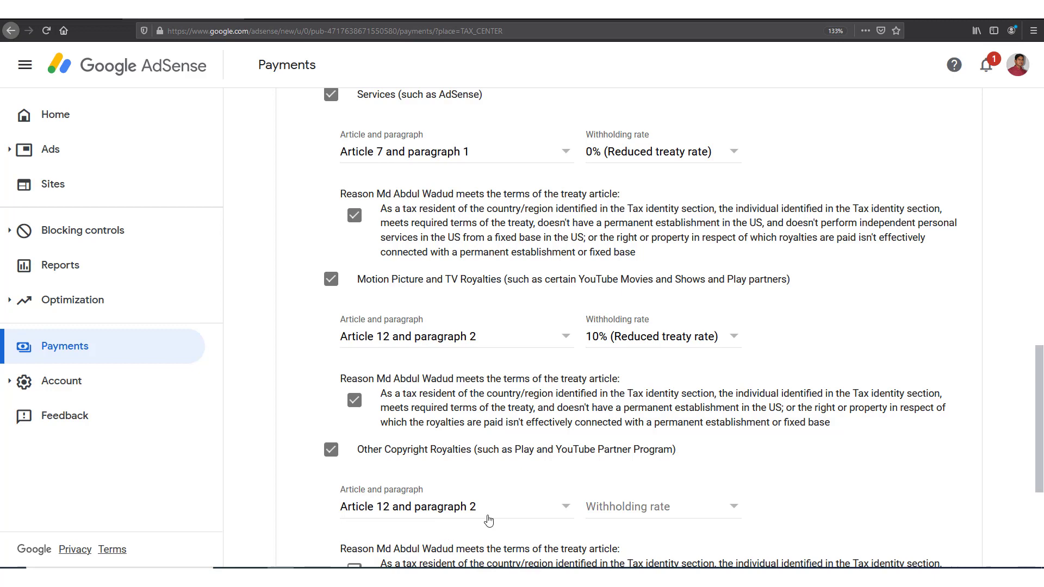
click(623, 514)
click(625, 528)
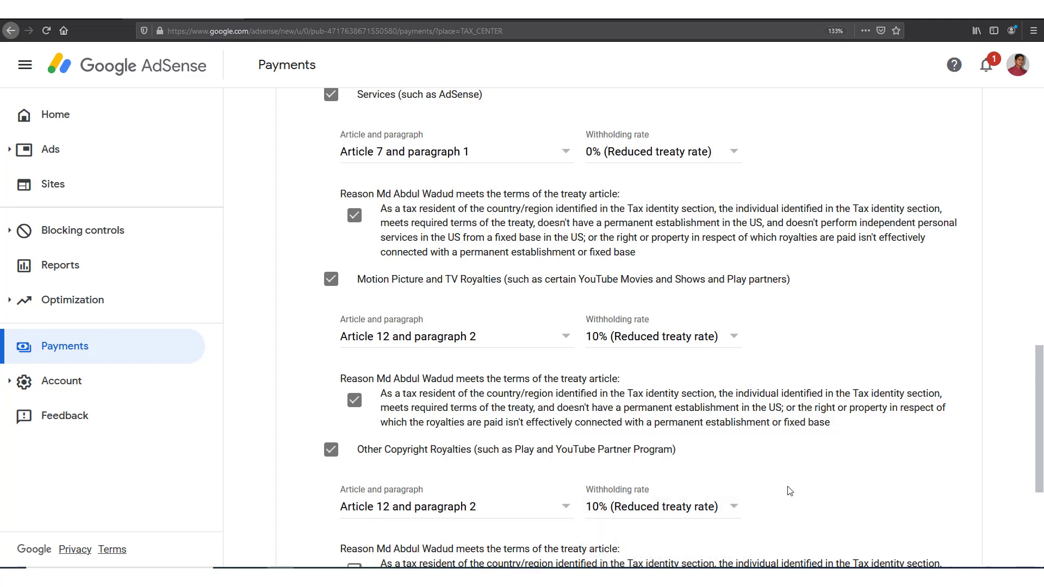
scroll(790, 488, down, 4)
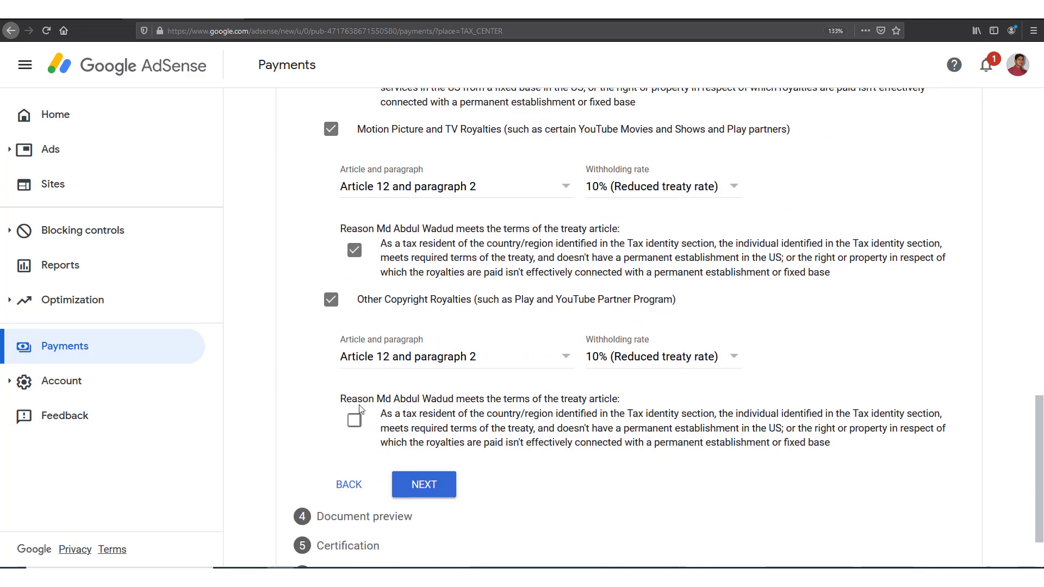
click(356, 422)
click(434, 490)
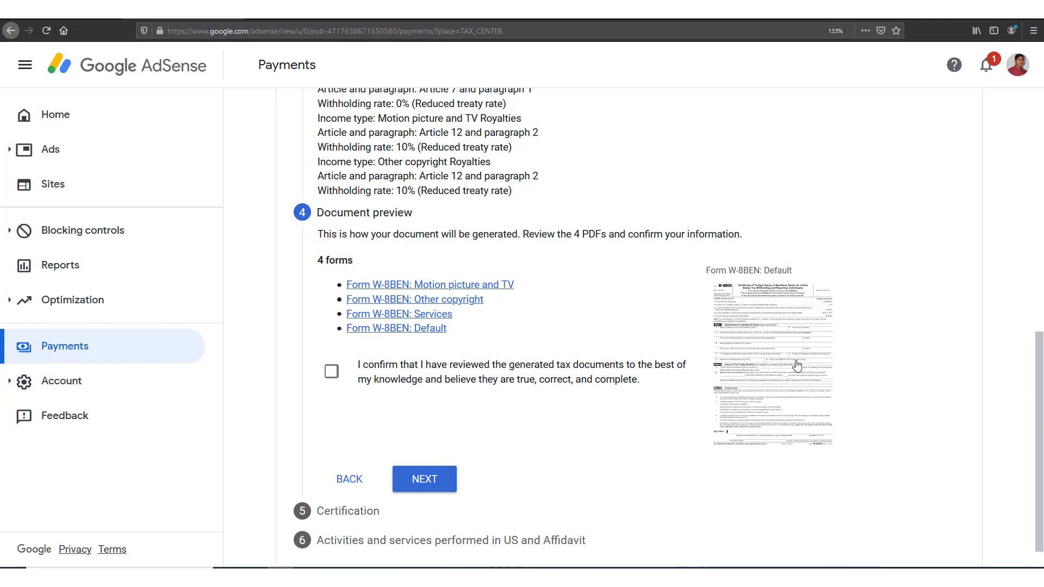
- Confirm the generated tax documents as reviewed, and sign the certification with the full legal name as the person completing the form on their own behalf
click(331, 375)
click(424, 479)
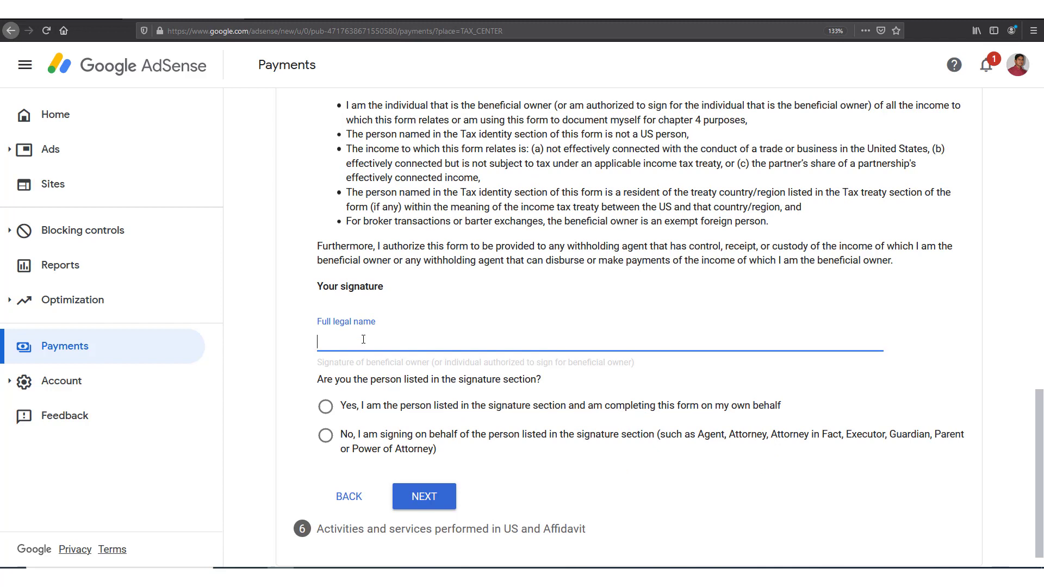
key(ctrl+v)
click(685, 500)
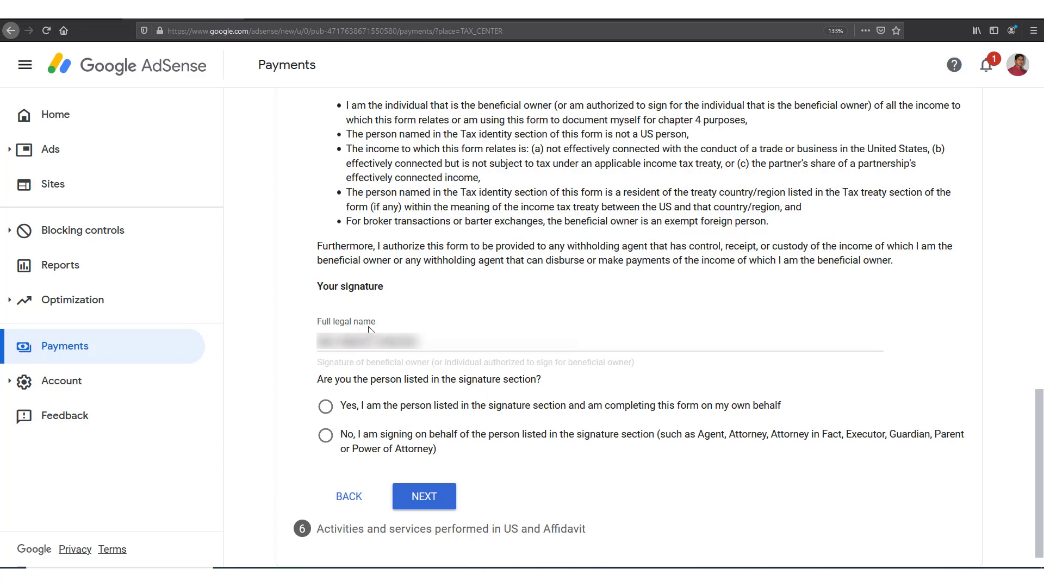
click(325, 409)
click(427, 498)
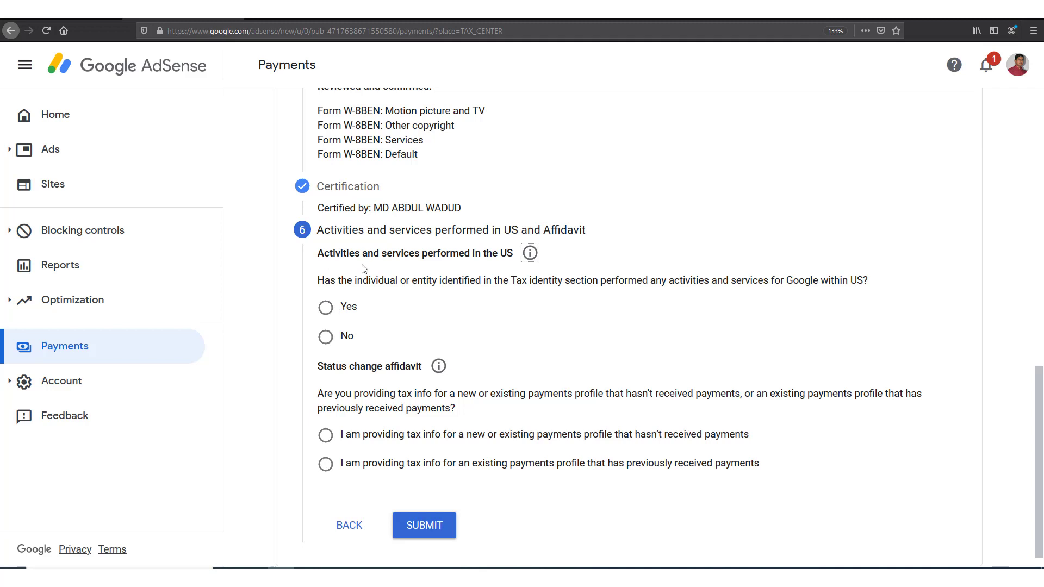
- Submit the form declaring no US activities, certifying services solely outside the US, and stating that the payments profile hasn't received payments; dismiss the feedback survey
click(326, 338)
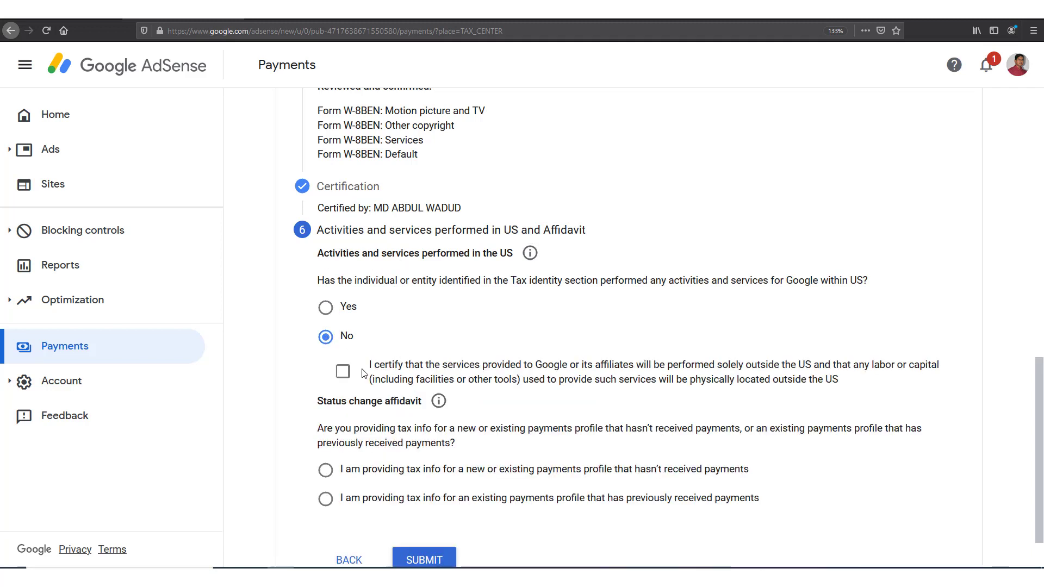
click(343, 372)
scroll(309, 413, down, 1)
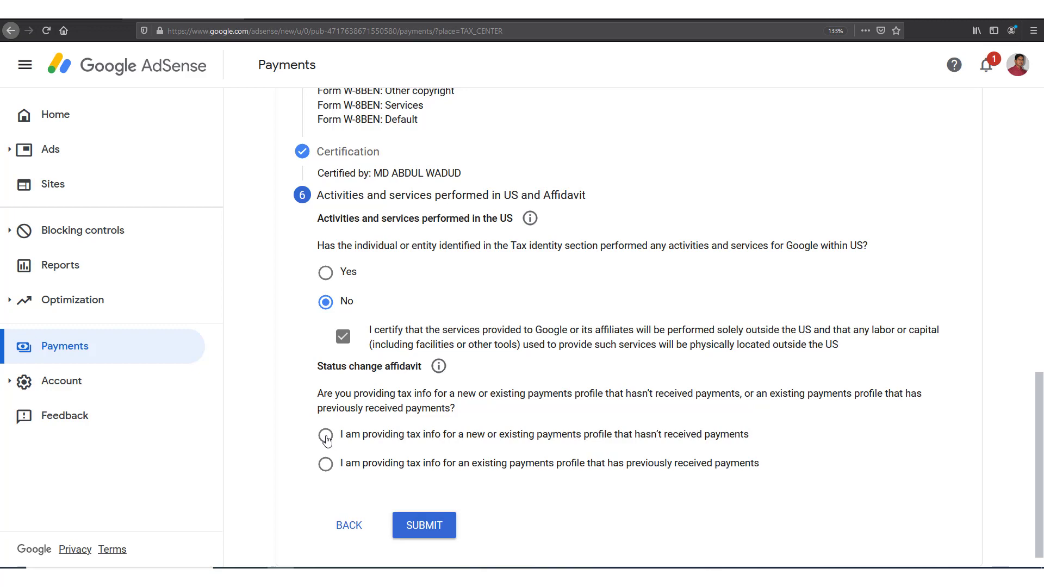
click(326, 437)
click(436, 526)
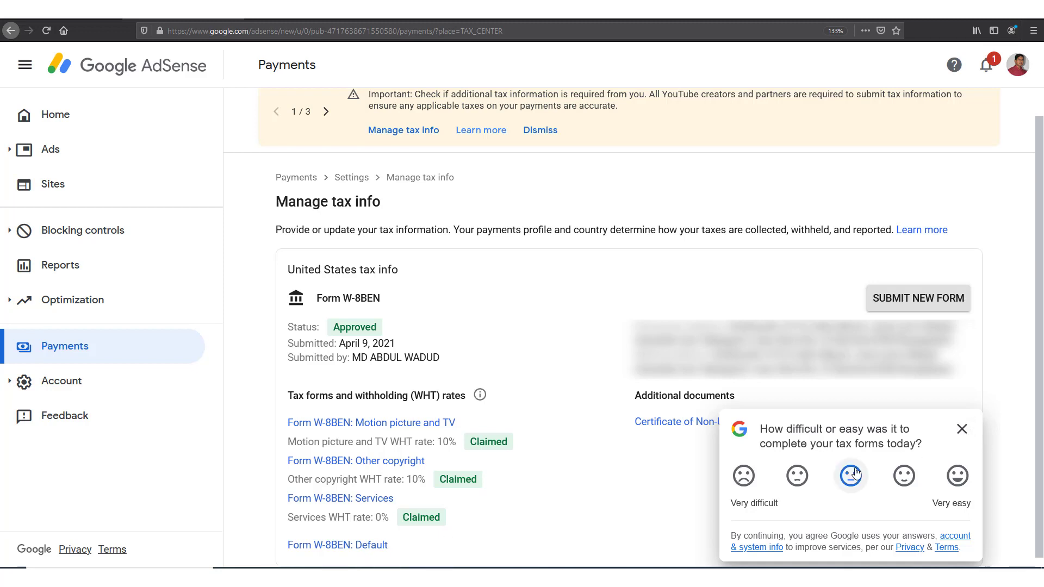
click(960, 431)
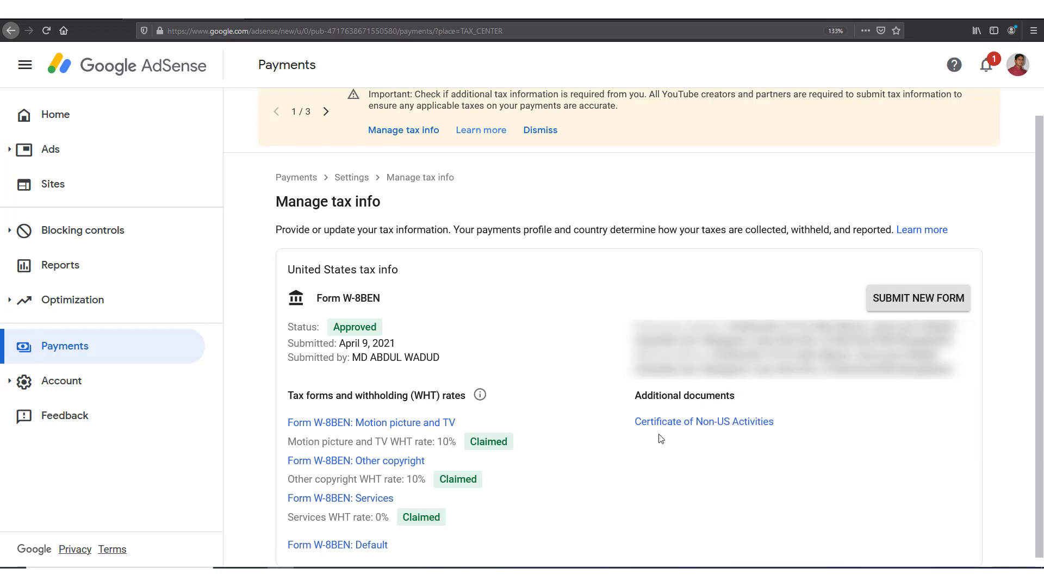